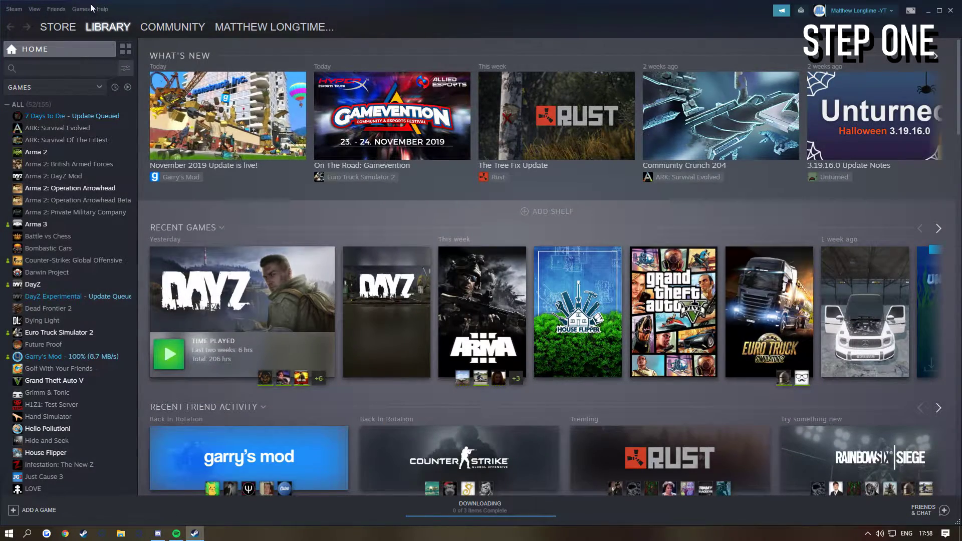
Show tools in the Steam library by ticking the TOOLS filter
mouse_move(98, 29)
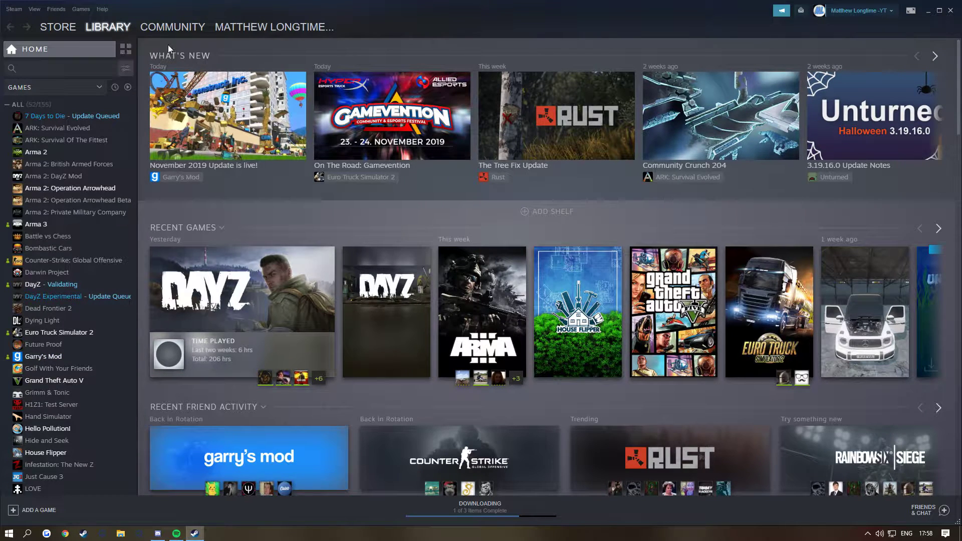
mouse_move(254, 28)
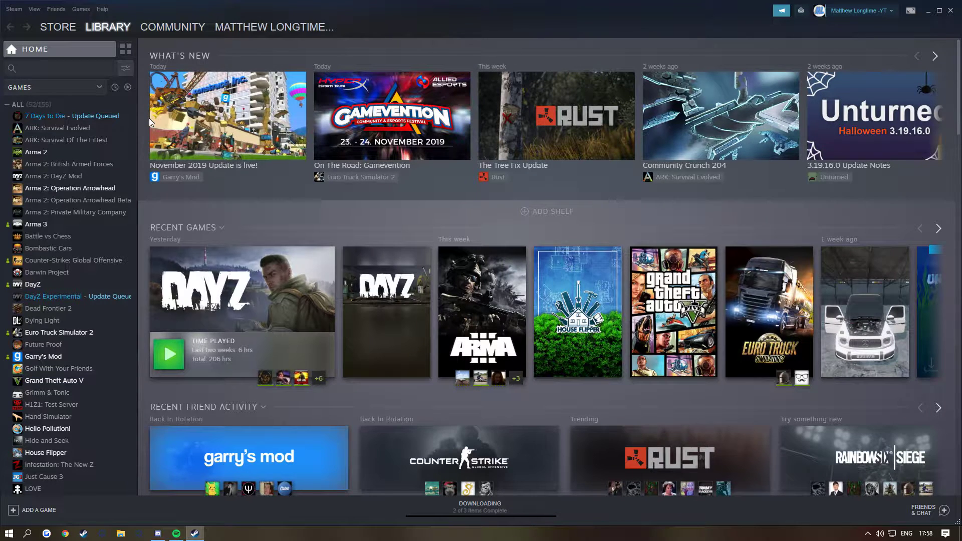
left_click(58, 89)
left_click(38, 116)
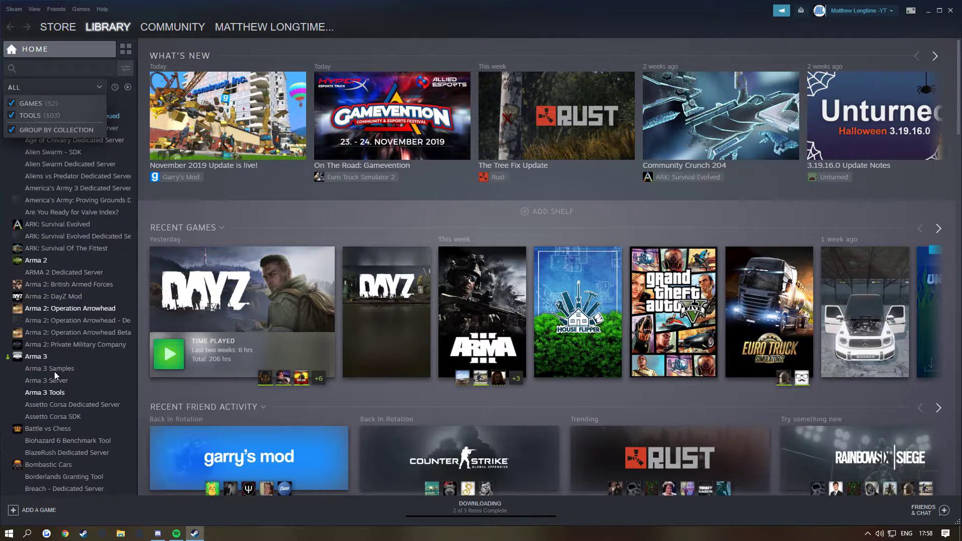
Launch DayZ Tools from the library using the Play DayZ Tools option
scroll(25, 308, "down", 3)
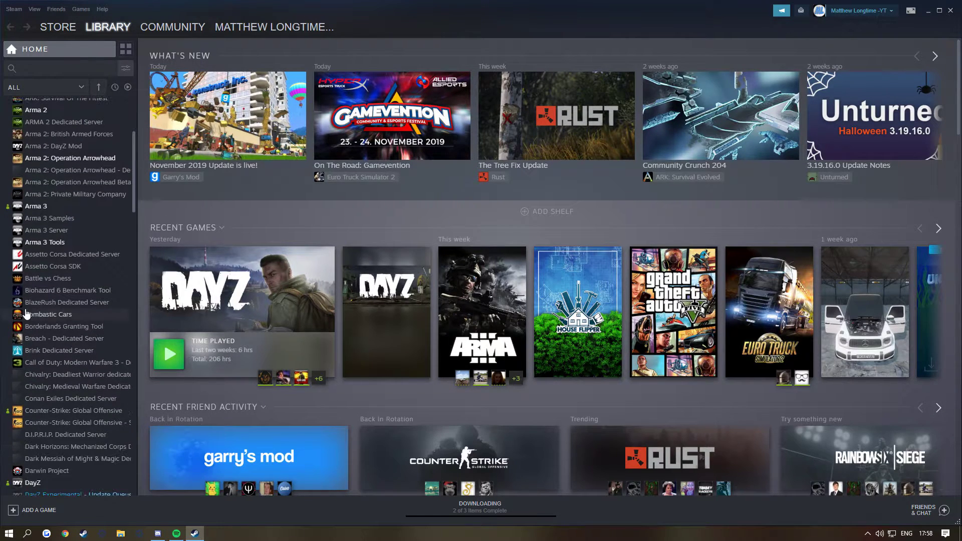
scroll(28, 314, "down", 2)
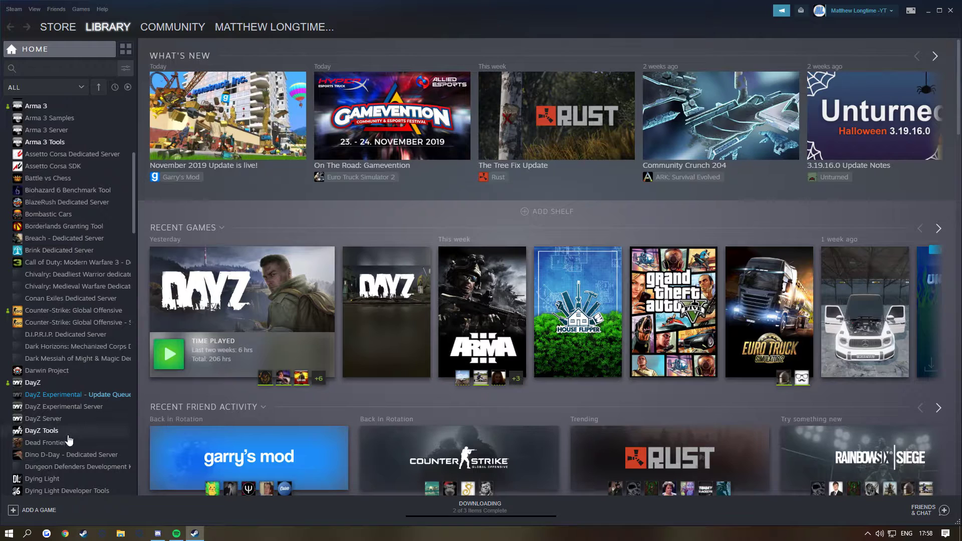
left_click(66, 433)
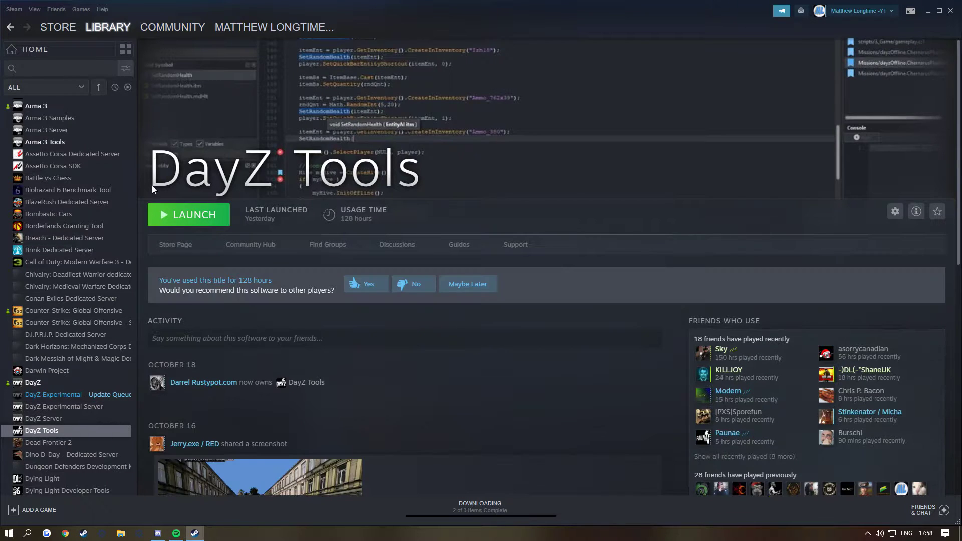
left_click(182, 217)
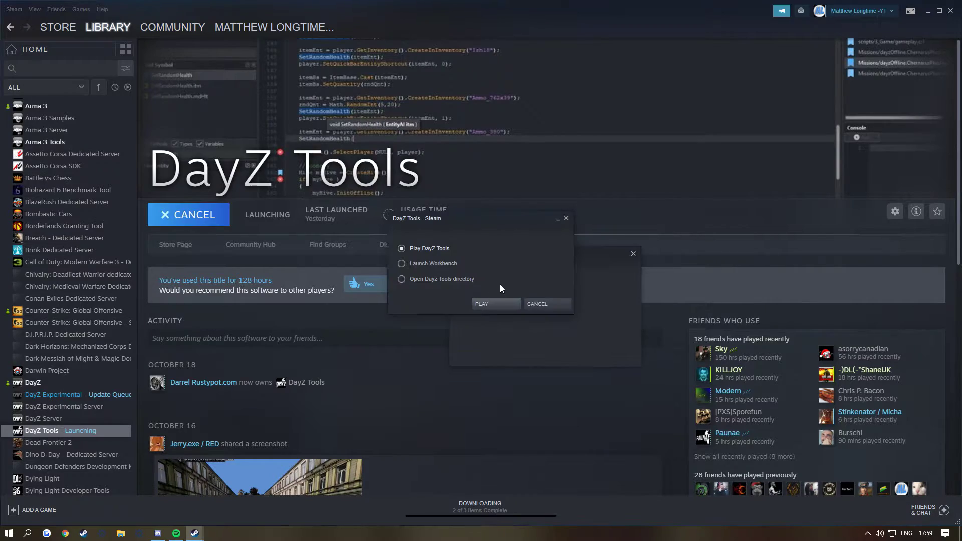
left_click(496, 304)
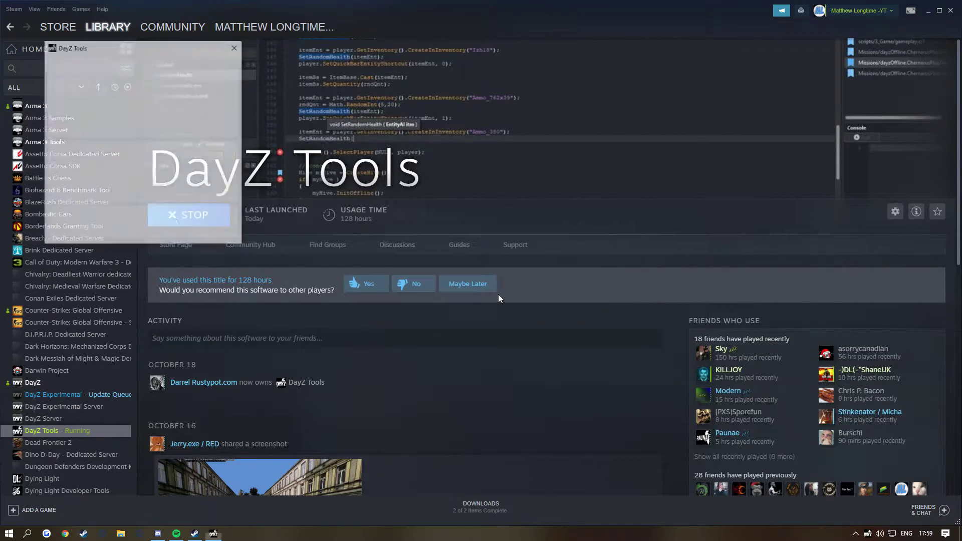
Minimize Steam and mount the P work drive from DayZ Tools, approving the UAC prompt
left_click(950, 10)
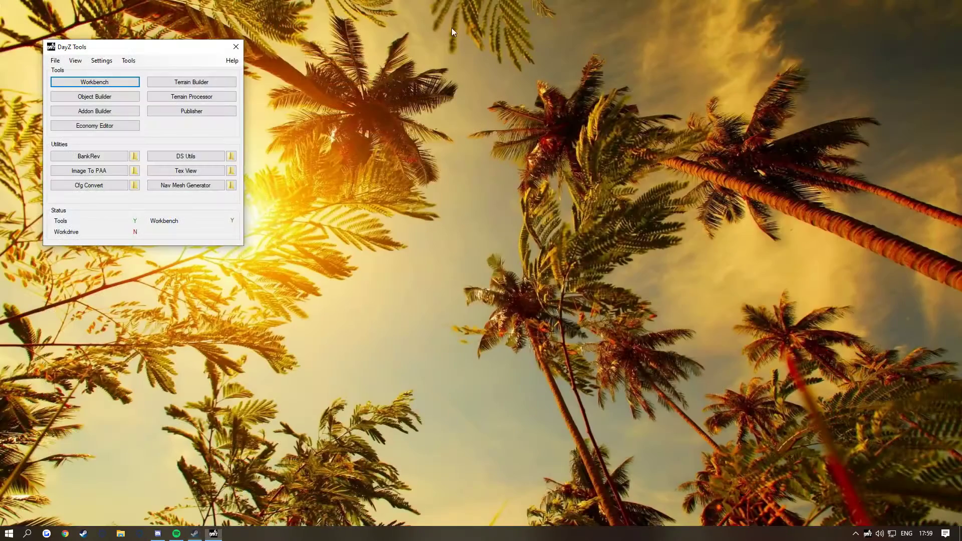
left_click(128, 60)
left_click(156, 73)
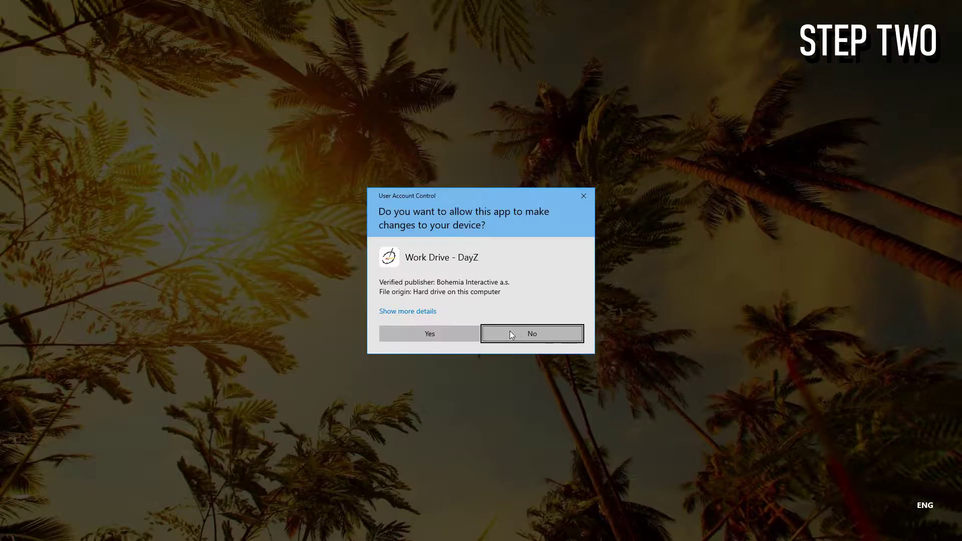
left_click(476, 334)
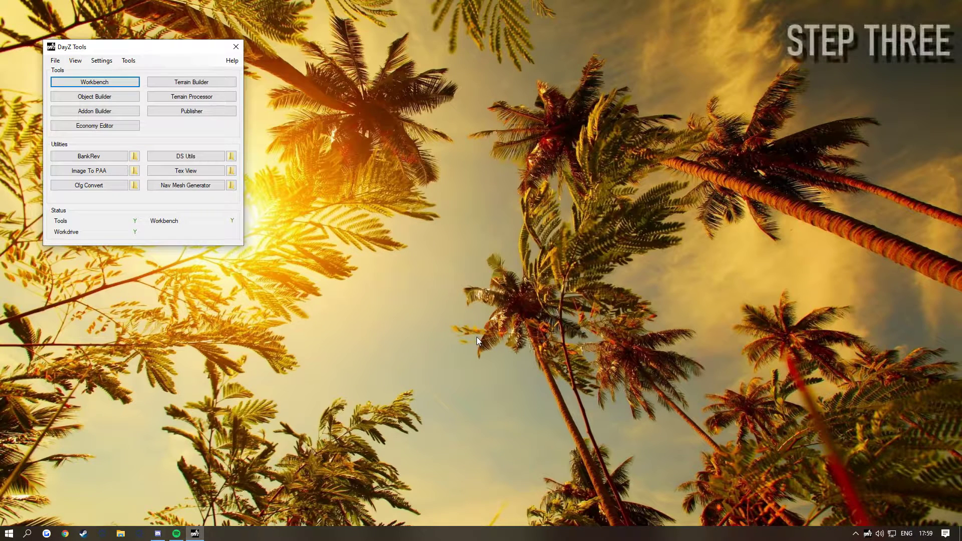
Start Object Builder and load tester.p3d from the ML_Cacti folder
left_click(117, 96)
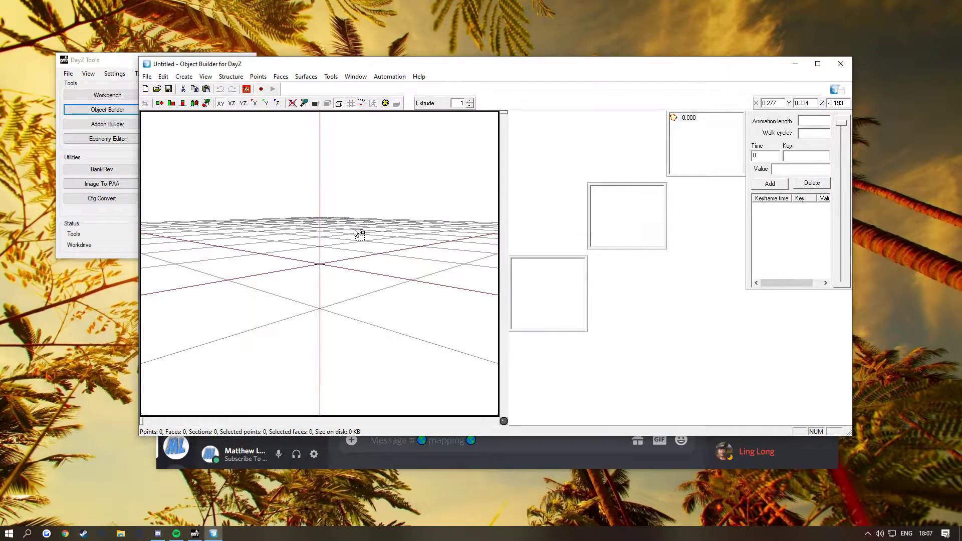
left_click(143, 78)
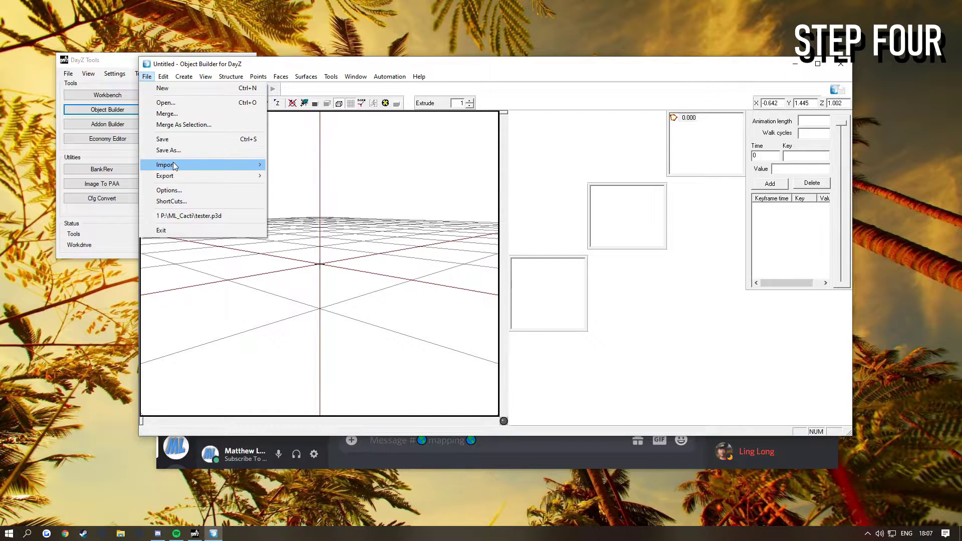
mouse_move(174, 166)
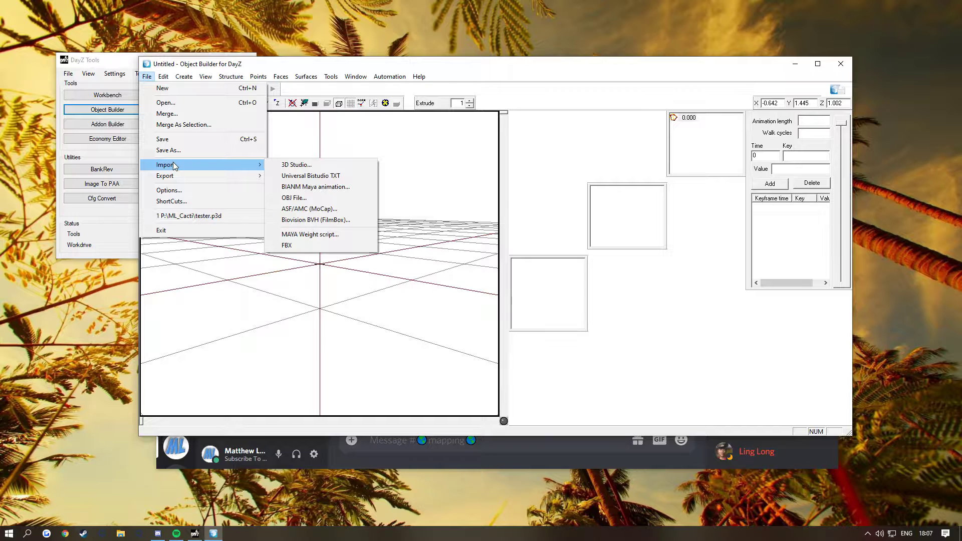
left_click(178, 102)
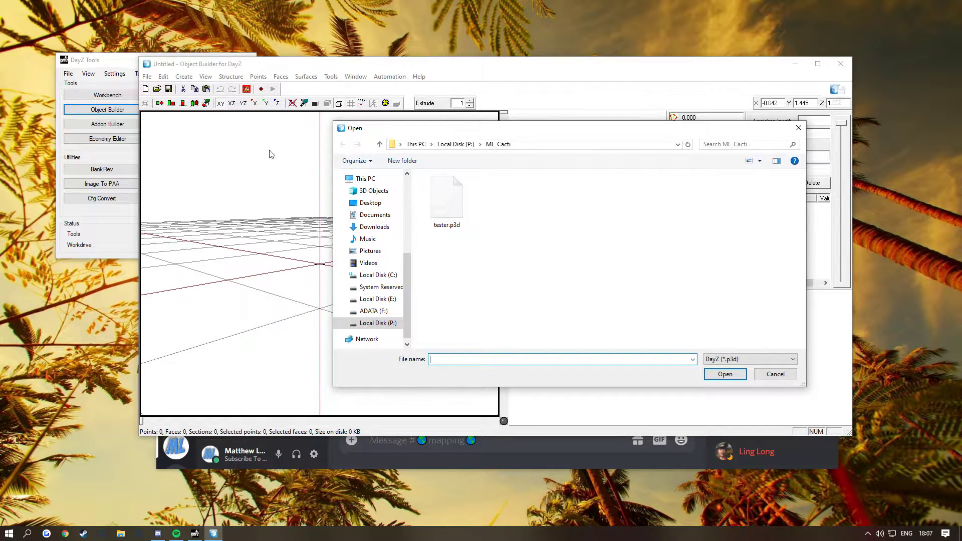
double_click(458, 205)
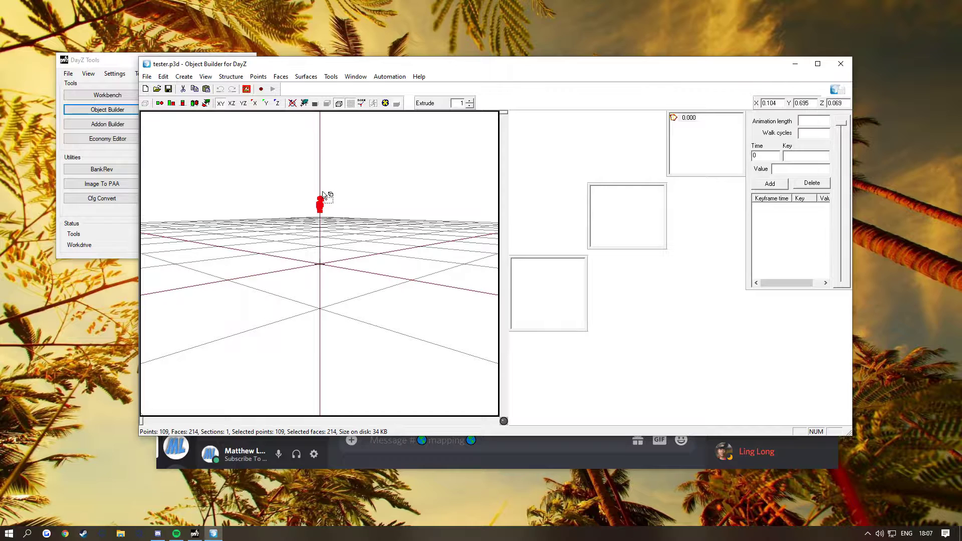
left_click(148, 77)
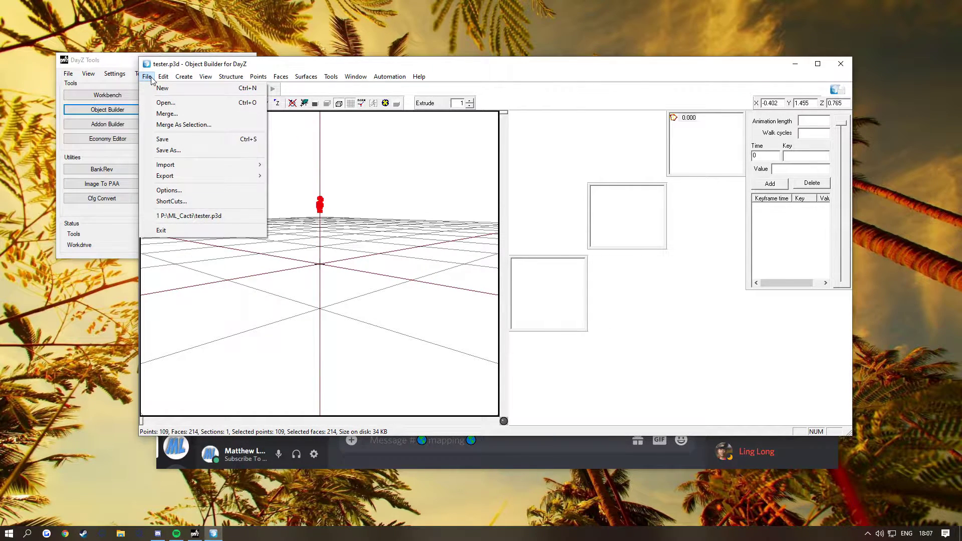
In File > Options, widen the Config dialog and browse for a new External Viewer executable
left_click(169, 192)
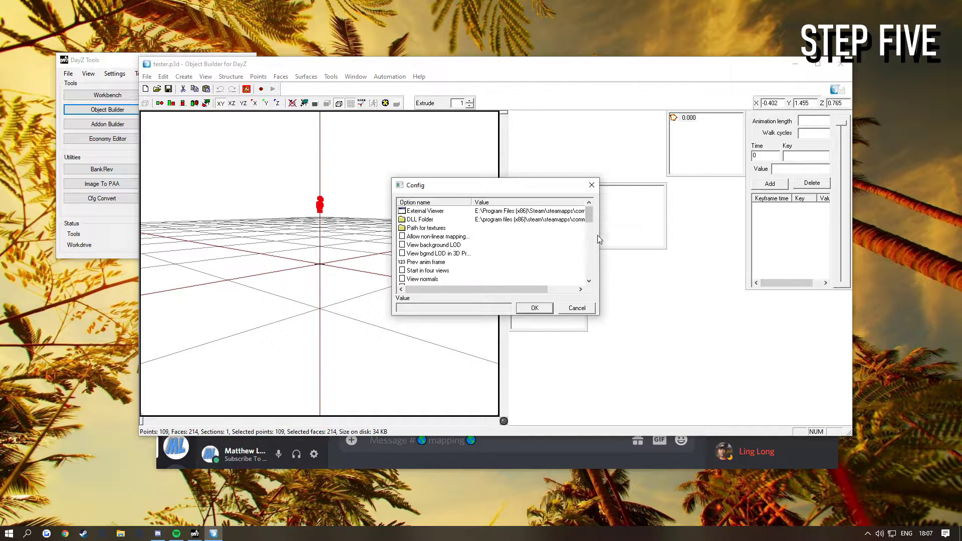
left_click_drag(598, 239, 852, 236)
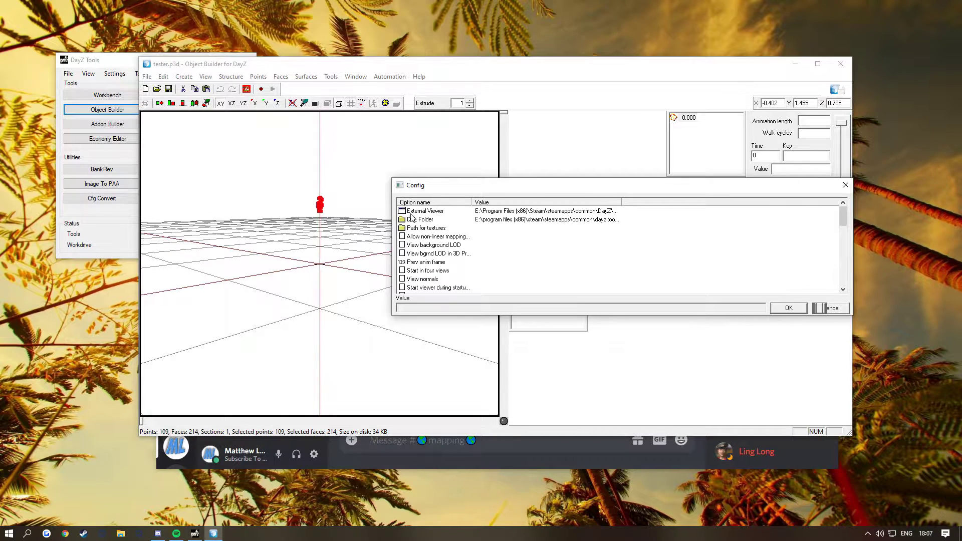
left_click(428, 212)
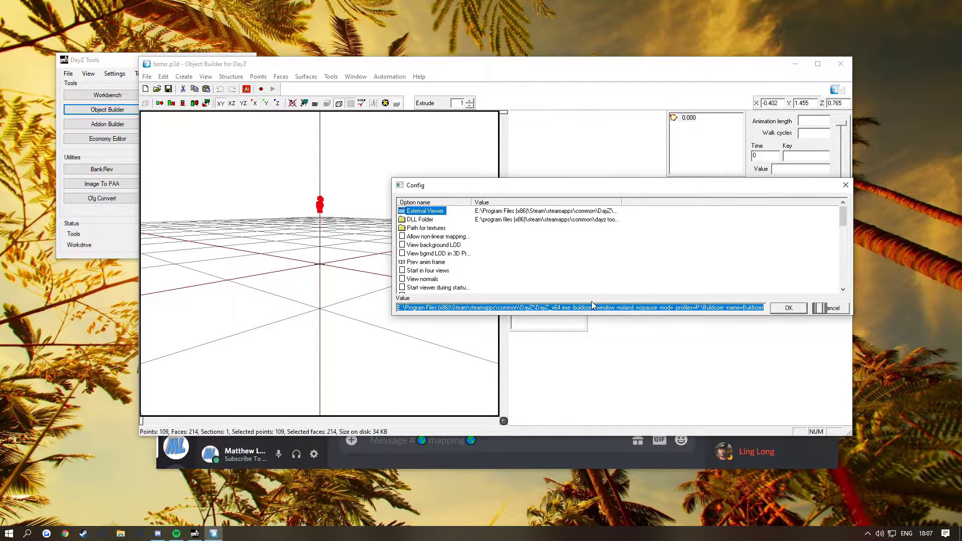
left_click(592, 308)
double_click(425, 211)
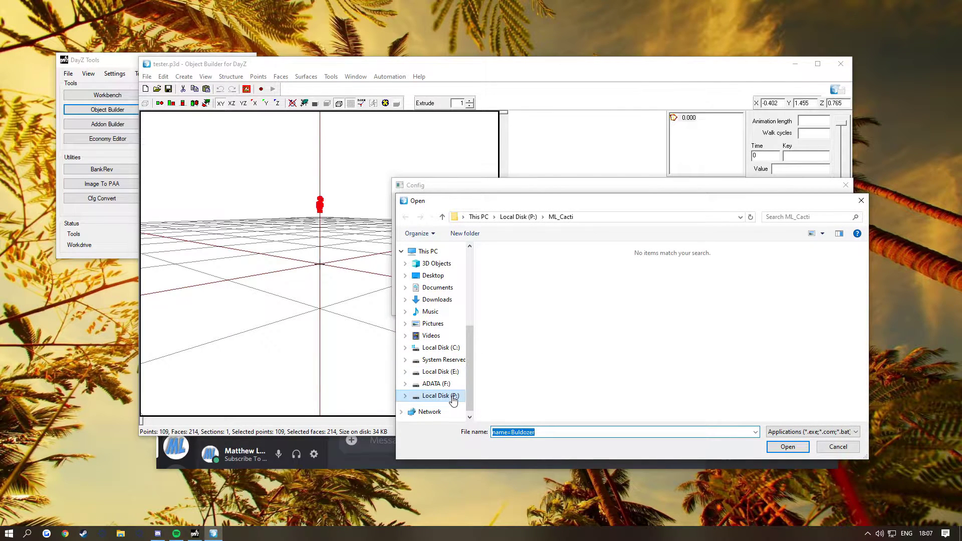
Pick DayZ_x64.exe from the DayZ game folder as the External Viewer program
scroll(441, 350, "up", 4)
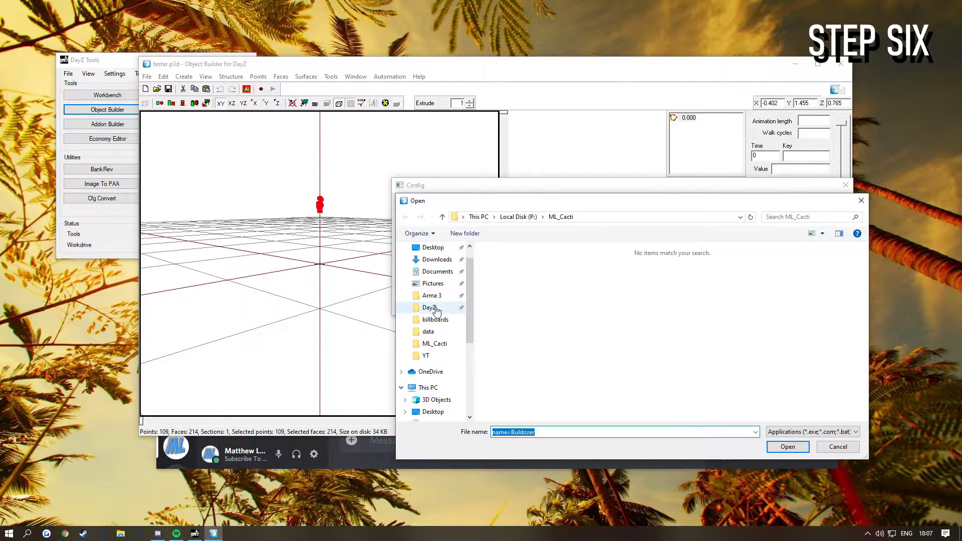
left_click(431, 307)
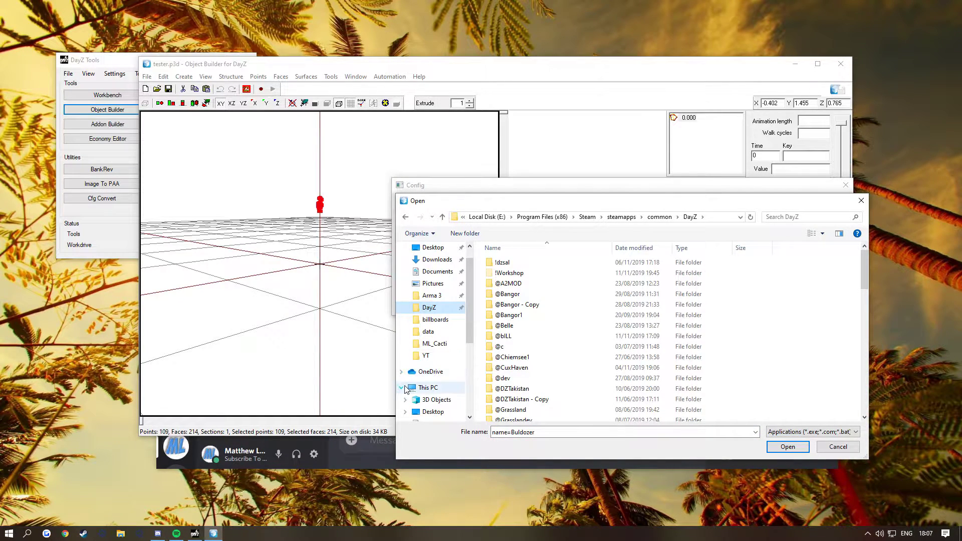
scroll(421, 346, "down", 3)
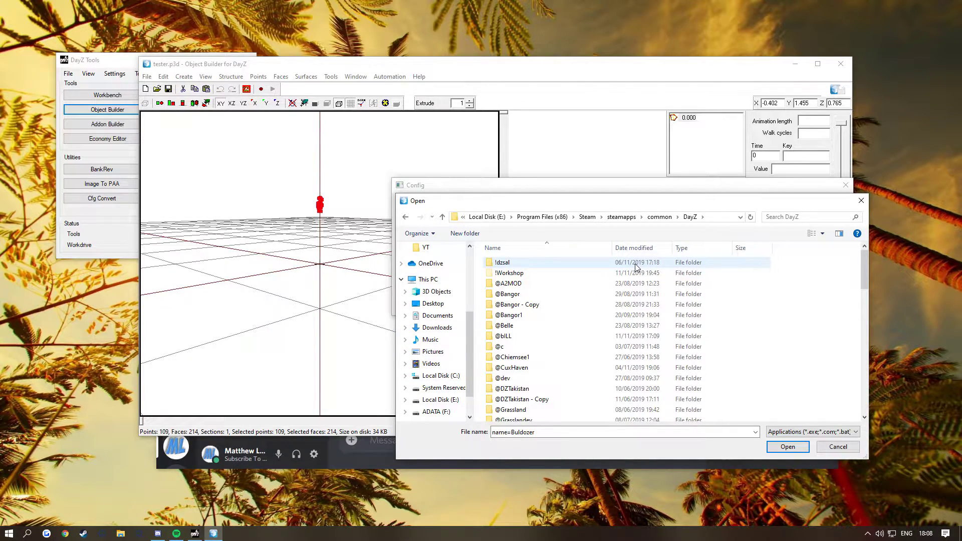
scroll(541, 365, "down", 9)
scroll(541, 368, "down", 9)
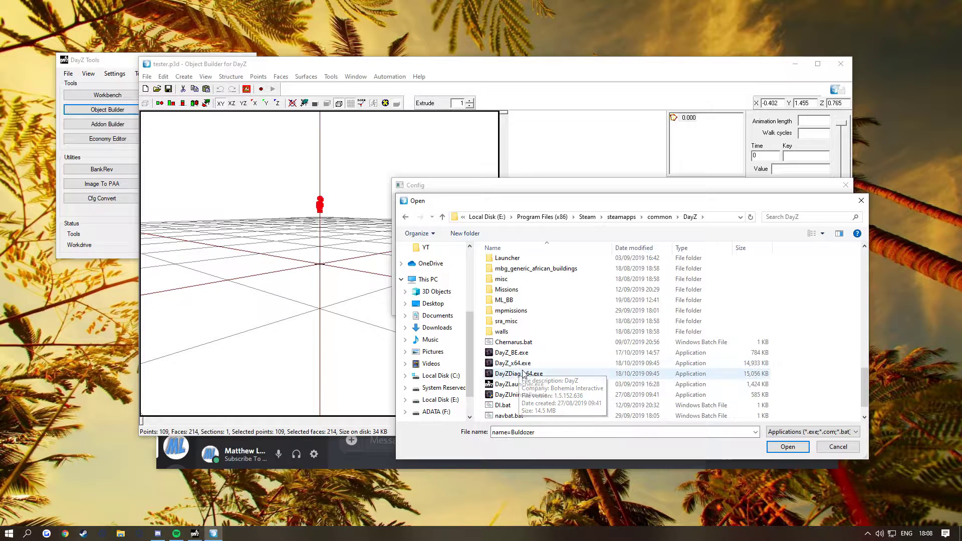
double_click(526, 363)
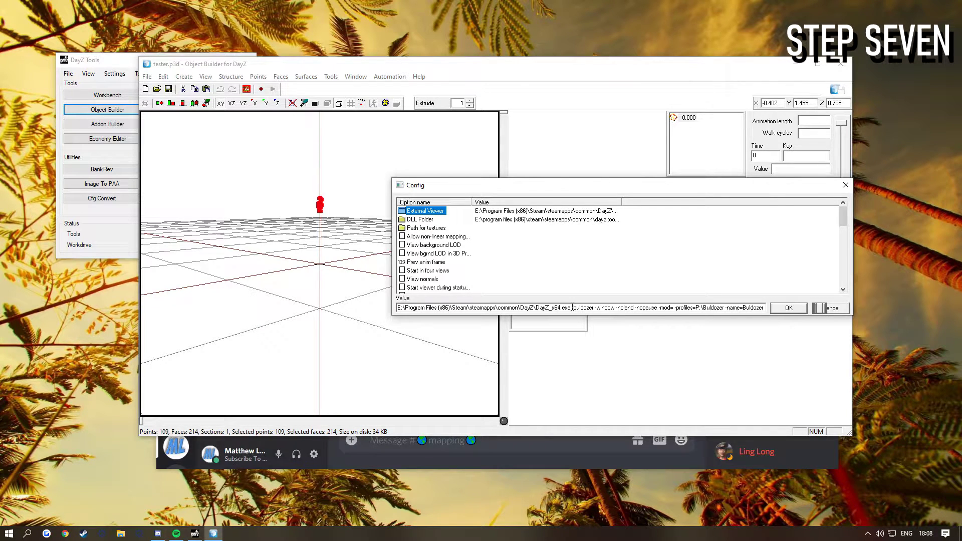
Verify the value shows DayZ_x64.exe with the -buldozer arguments, then save the configuration
left_click_drag(572, 308, 789, 306)
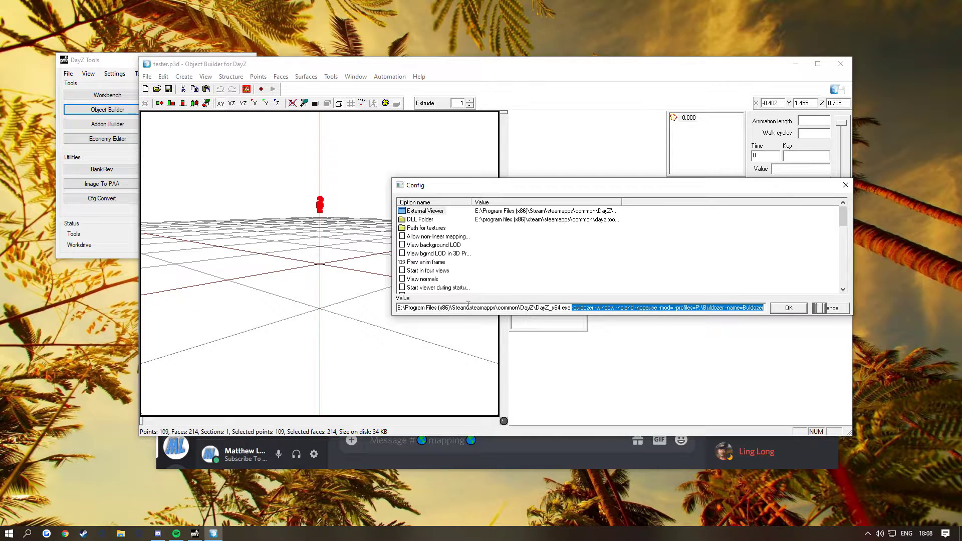
left_click(581, 308)
left_click(571, 308)
left_click_drag(572, 308, 790, 312)
left_click(789, 308)
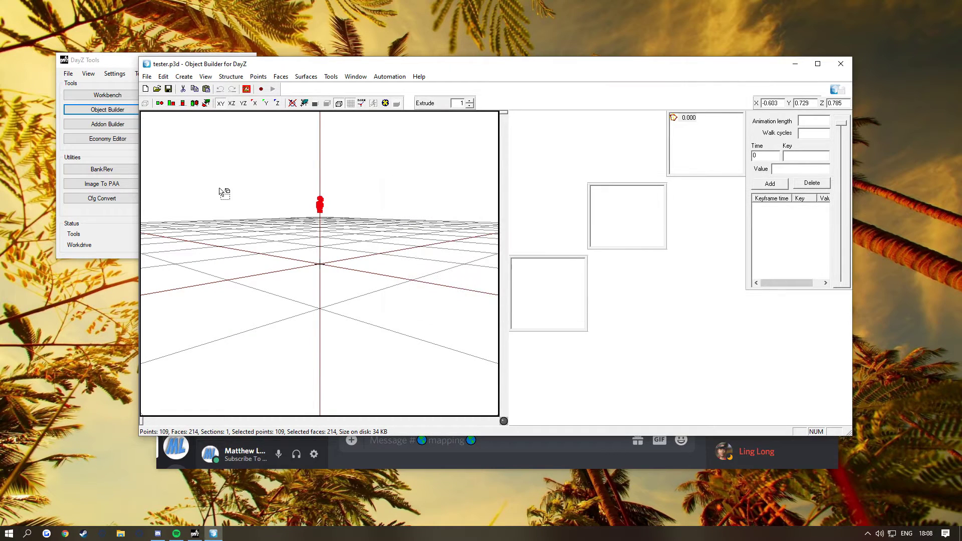
left_click(247, 90)
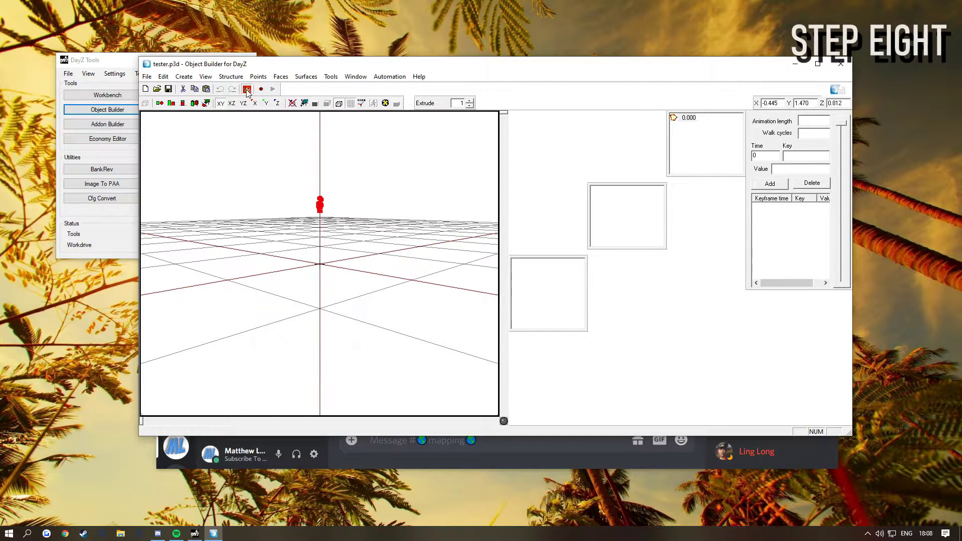
left_click(275, 95)
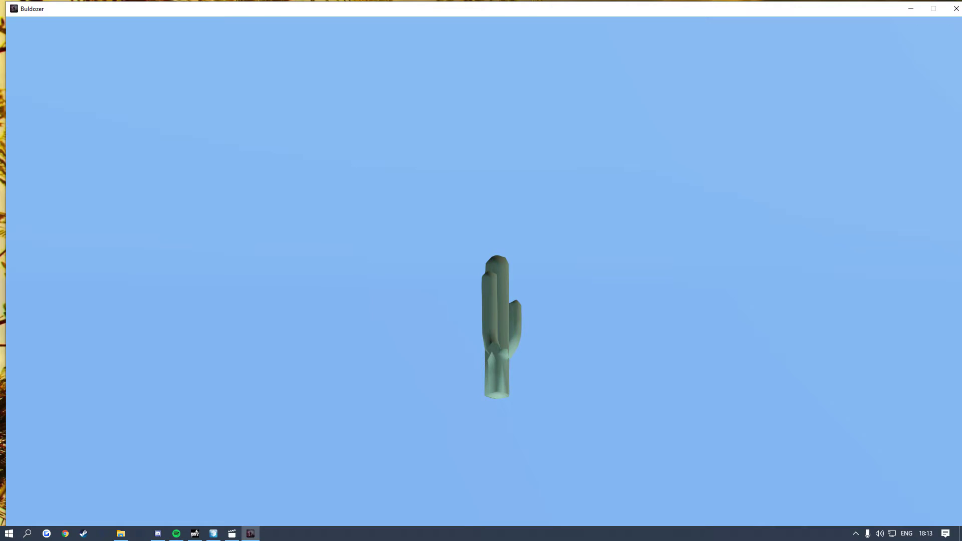
key("alt+F4")
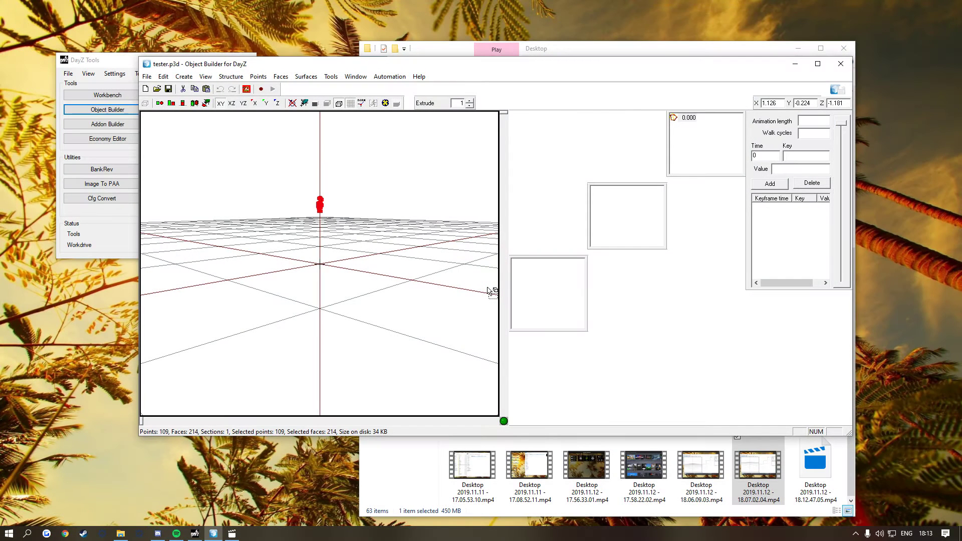
left_click(385, 104)
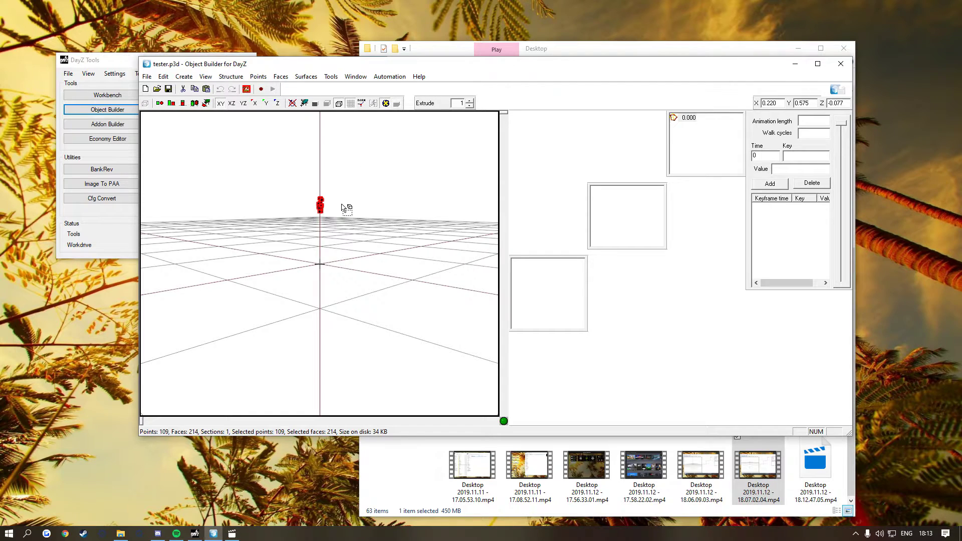